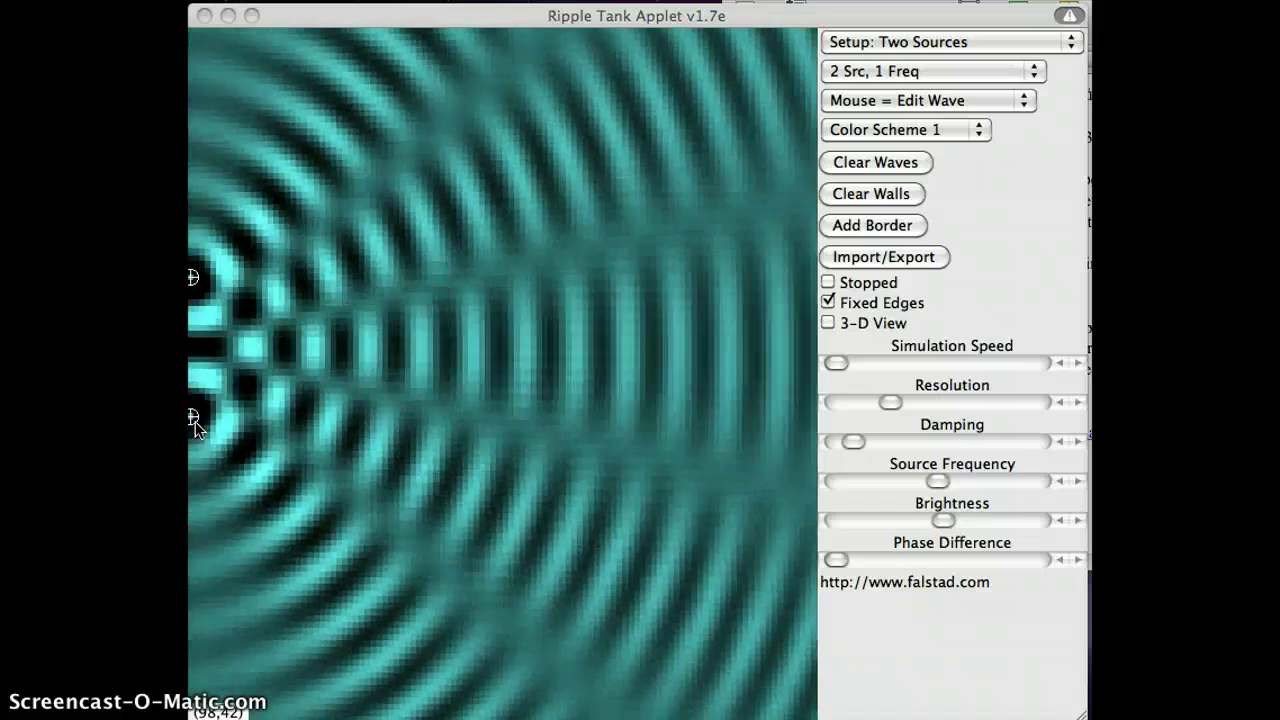
Reposition the wave sources by dragging them around the tank.
mouse_move(195, 421)
left_mouse_down()
mouse_move(213, 336)
mouse_move(206, 263)
mouse_move(199, 272)
mouse_move(391, 291)
left_mouse_up()
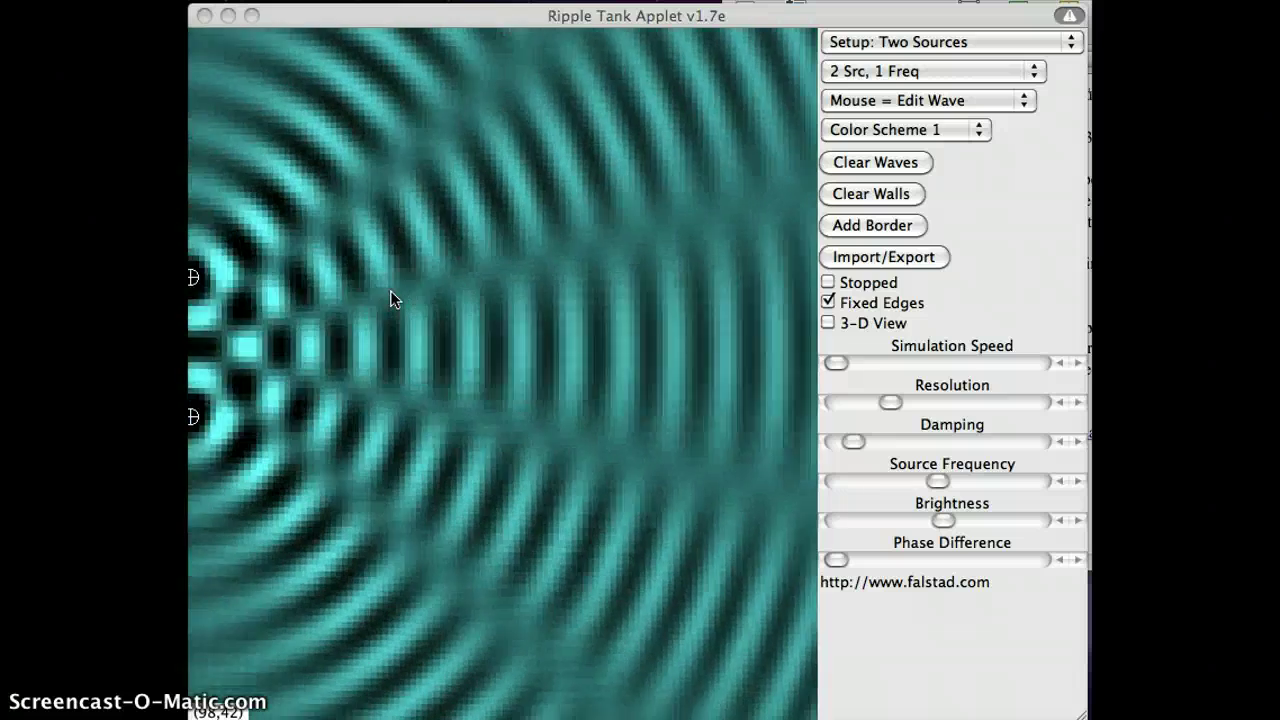
mouse_move(390, 290)
left_mouse_down()
mouse_move(245, 233)
mouse_move(272, 200)
mouse_move(423, 231)
mouse_move(248, 290)
mouse_move(421, 354)
mouse_move(318, 403)
mouse_move(357, 437)
mouse_move(323, 426)
mouse_move(410, 463)
mouse_move(408, 449)
mouse_move(447, 494)
left_mouse_up()
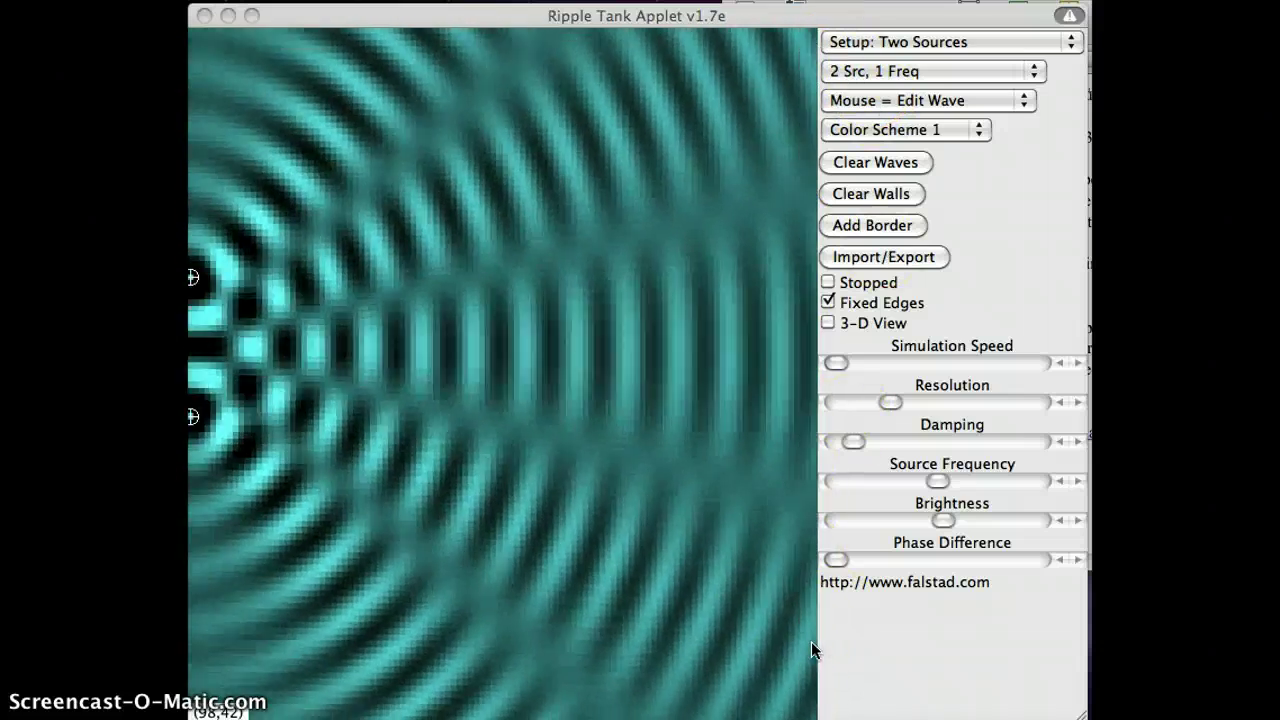
mouse_move(811, 641)
left_mouse_down()
mouse_move(751, 622)
mouse_move(798, 625)
mouse_move(797, 334)
mouse_move(677, 286)
mouse_move(694, 134)
mouse_move(596, 195)
left_mouse_up()
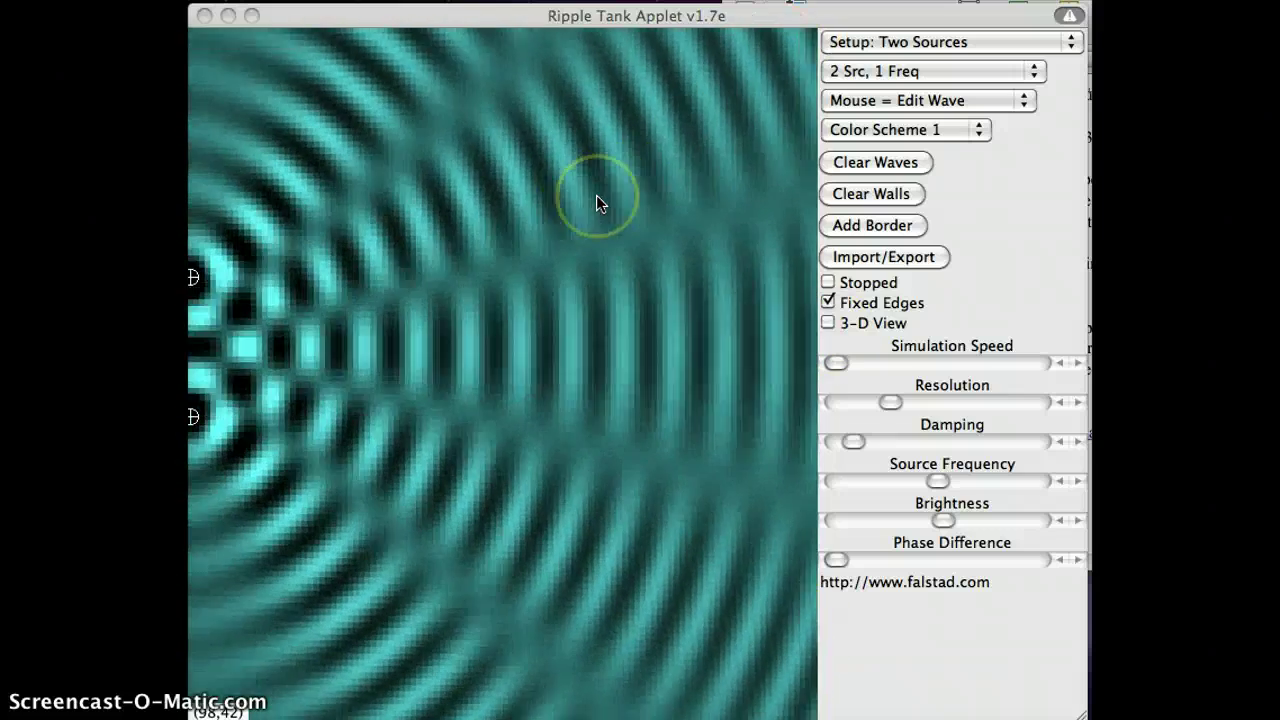
left_click(238, 292)
left_click(195, 428)
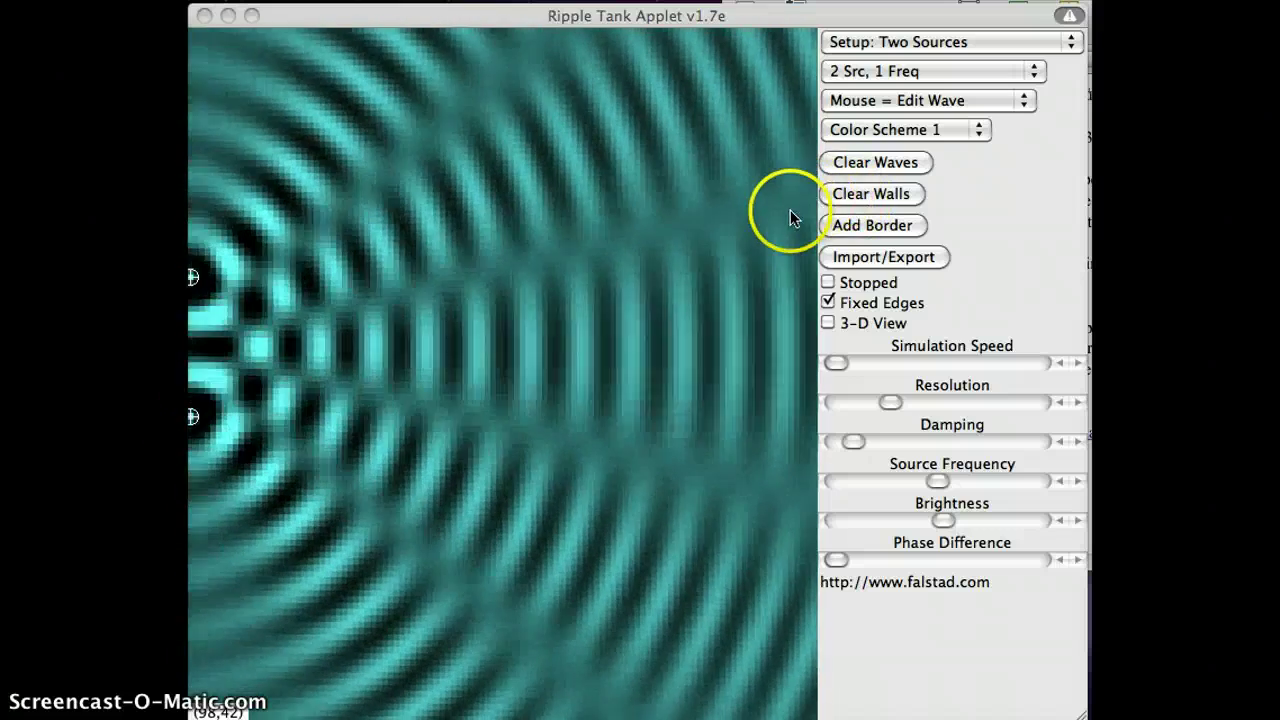
Make small drag adjustments on the right side of the applet.
mouse_move(790, 218)
left_mouse_down()
mouse_move(796, 206)
mouse_move(768, 204)
left_mouse_up()
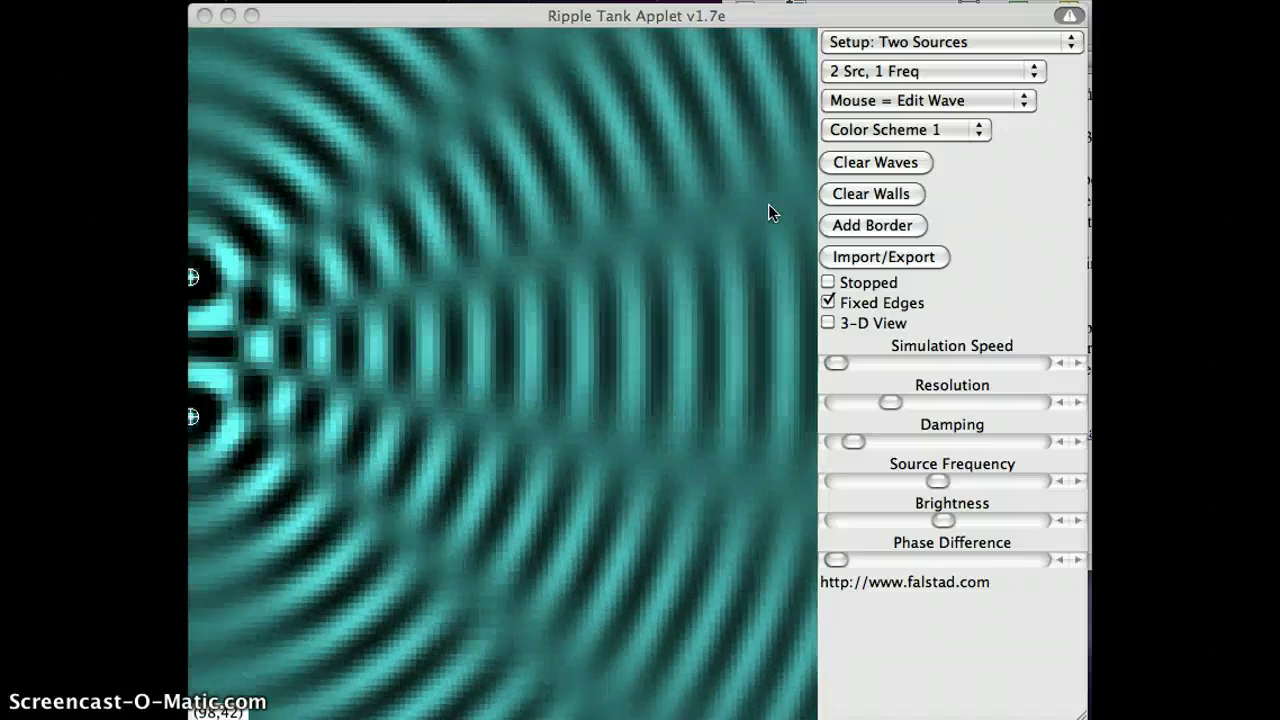
left_click_drag(768, 204, 812, 196)
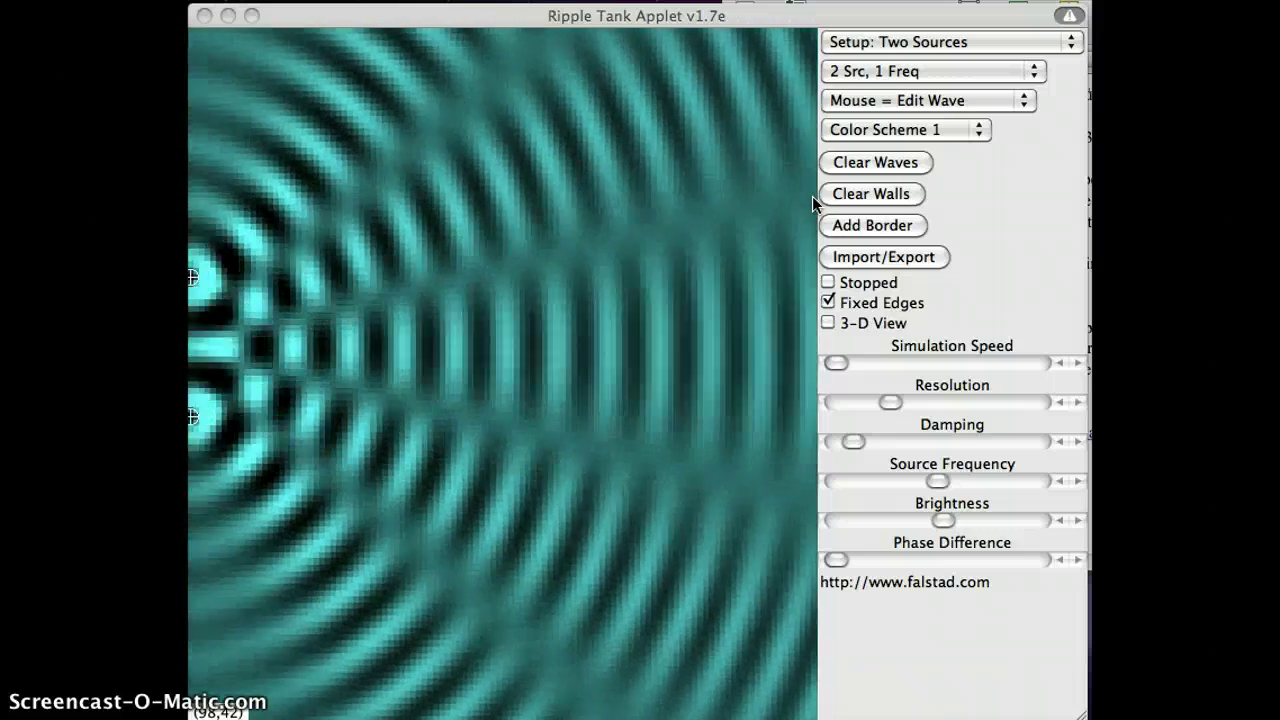
mouse_move(812, 196)
left_mouse_down()
mouse_move(800, 196)
mouse_move(817, 195)
left_mouse_up()
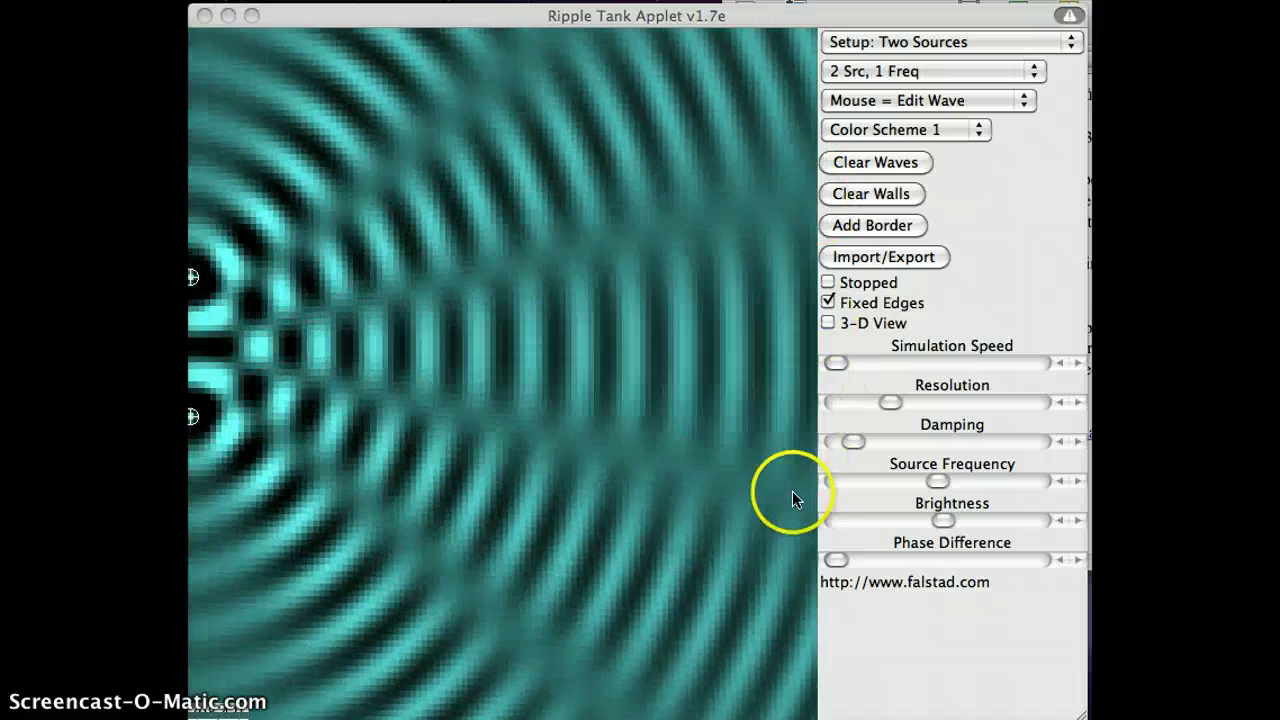
left_click_drag(792, 492, 809, 499)
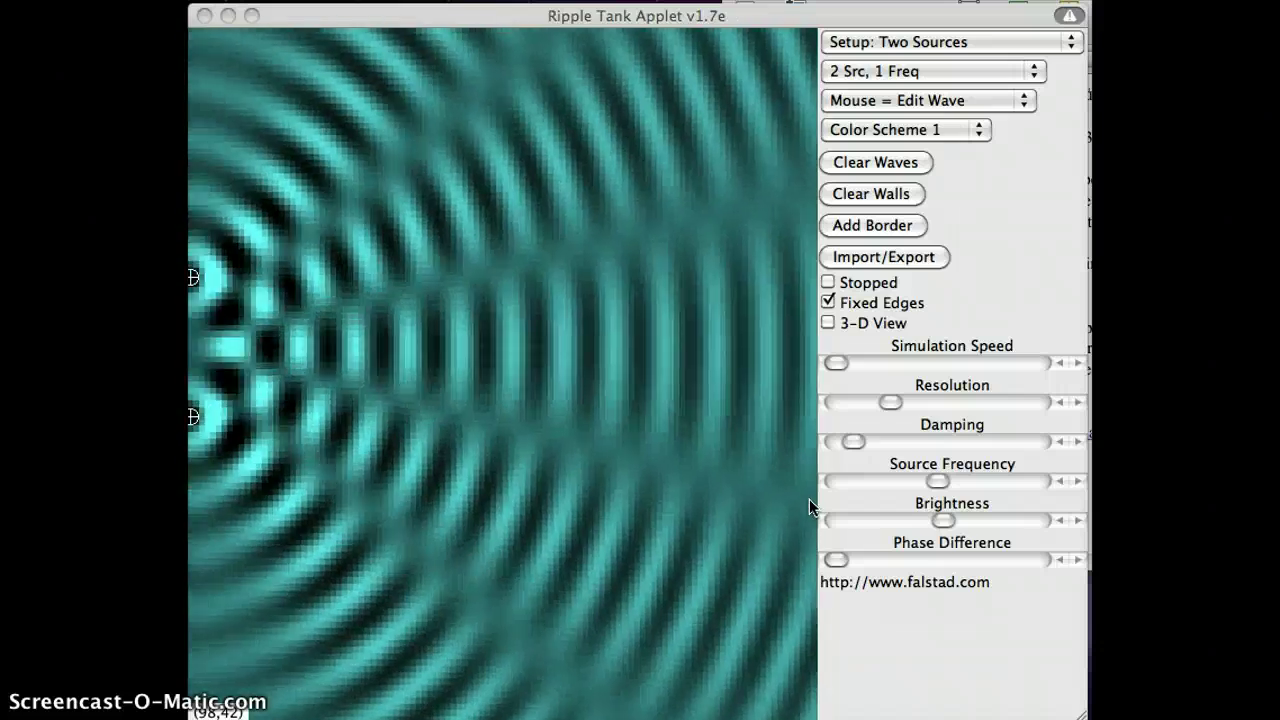
Move the lower source far down the left edge to widen the source spacing.
left_click(895, 518)
mouse_move(897, 518)
left_mouse_down()
mouse_move(909, 523)
mouse_move(905, 488)
mouse_move(967, 507)
mouse_move(943, 428)
mouse_move(723, 402)
mouse_move(286, 408)
mouse_move(202, 437)
mouse_move(194, 423)
mouse_move(194, 490)
left_mouse_up()
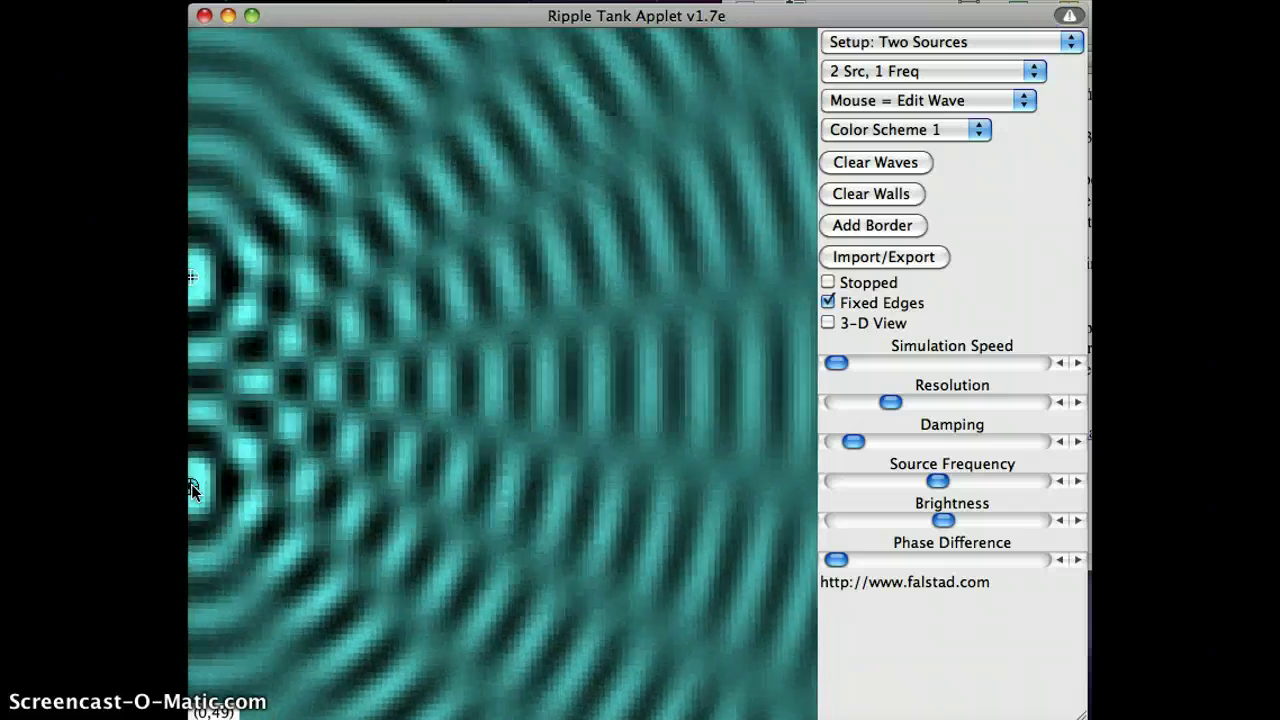
left_click(574, 413)
left_click(697, 390)
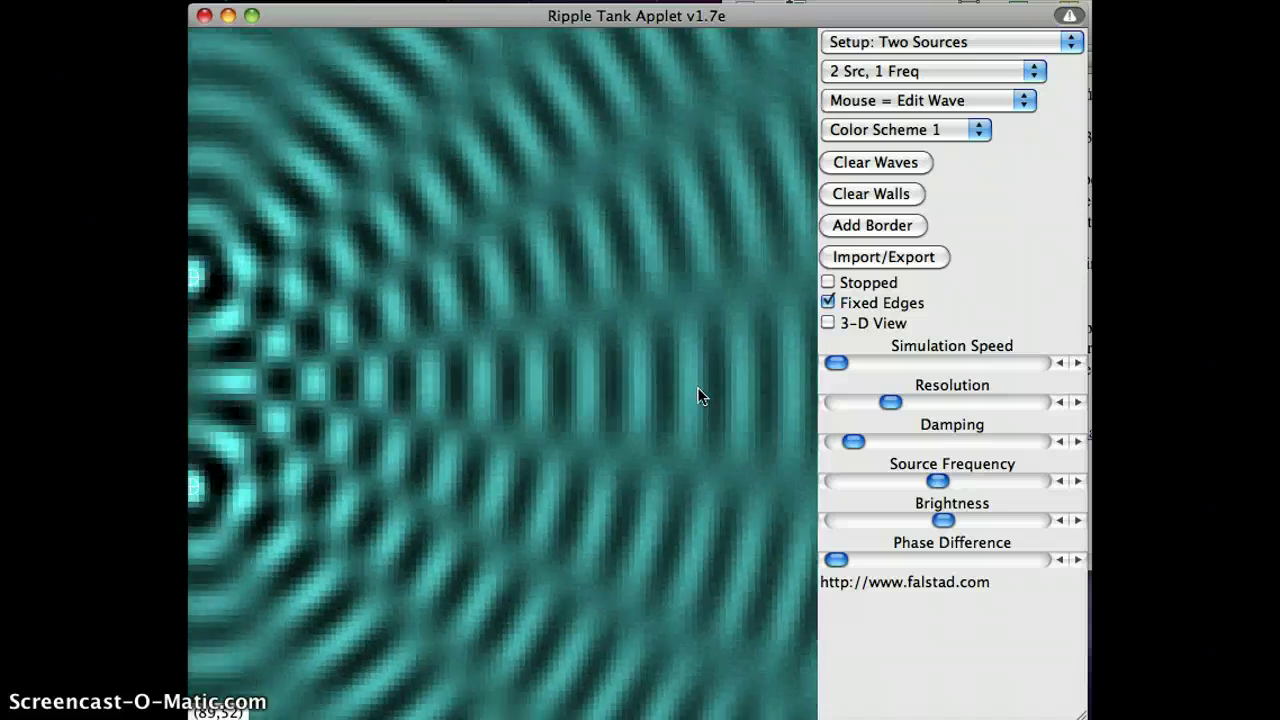
mouse_move(697, 396)
left_mouse_down()
mouse_move(724, 410)
mouse_move(258, 533)
mouse_move(215, 488)
left_mouse_up()
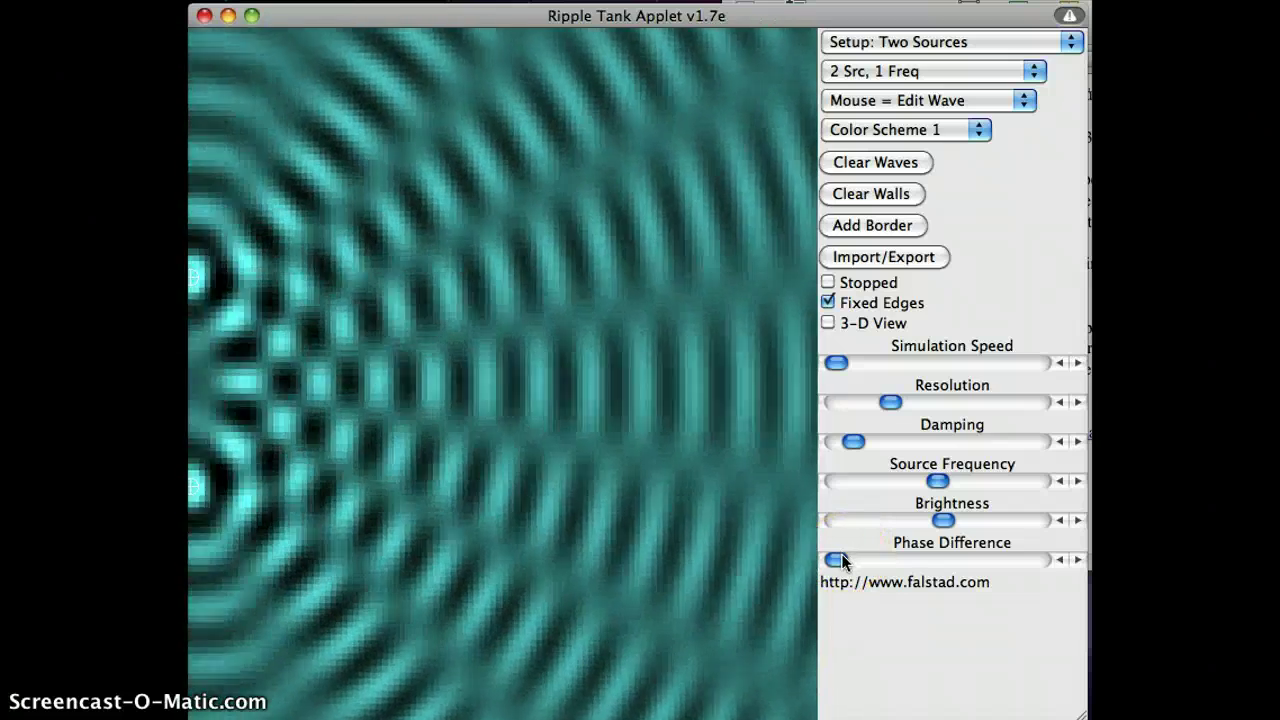
Sweep the Phase Difference slider almost to its maximum, then back to zero.
left_click_drag(842, 562, 899, 566)
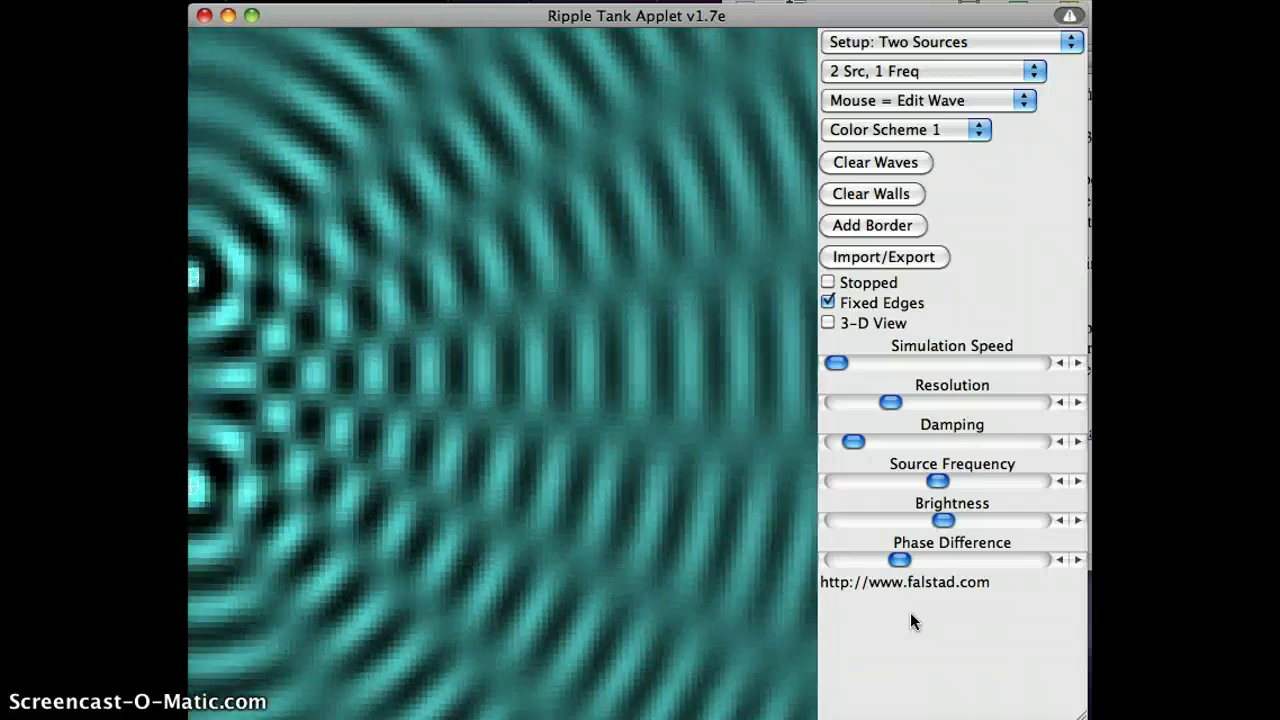
left_click(905, 572)
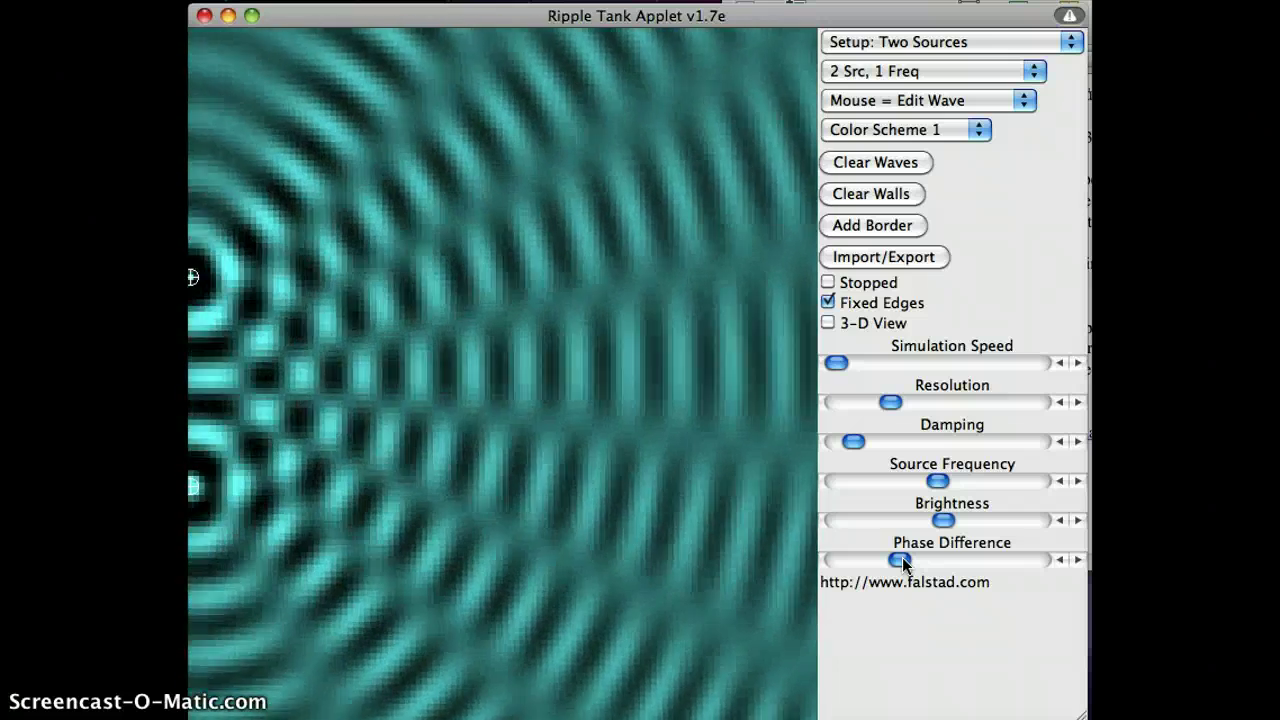
left_click(898, 561)
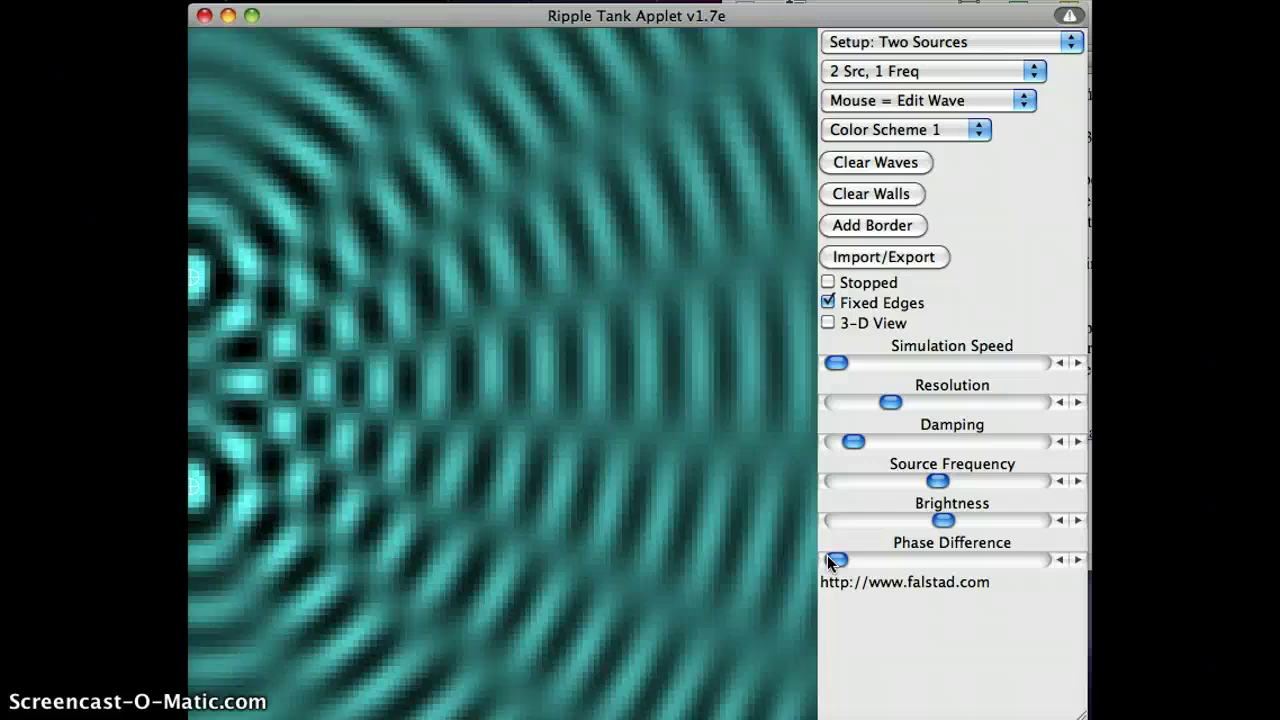
Lower the simulation speed to its slowest setting.
left_click(843, 566)
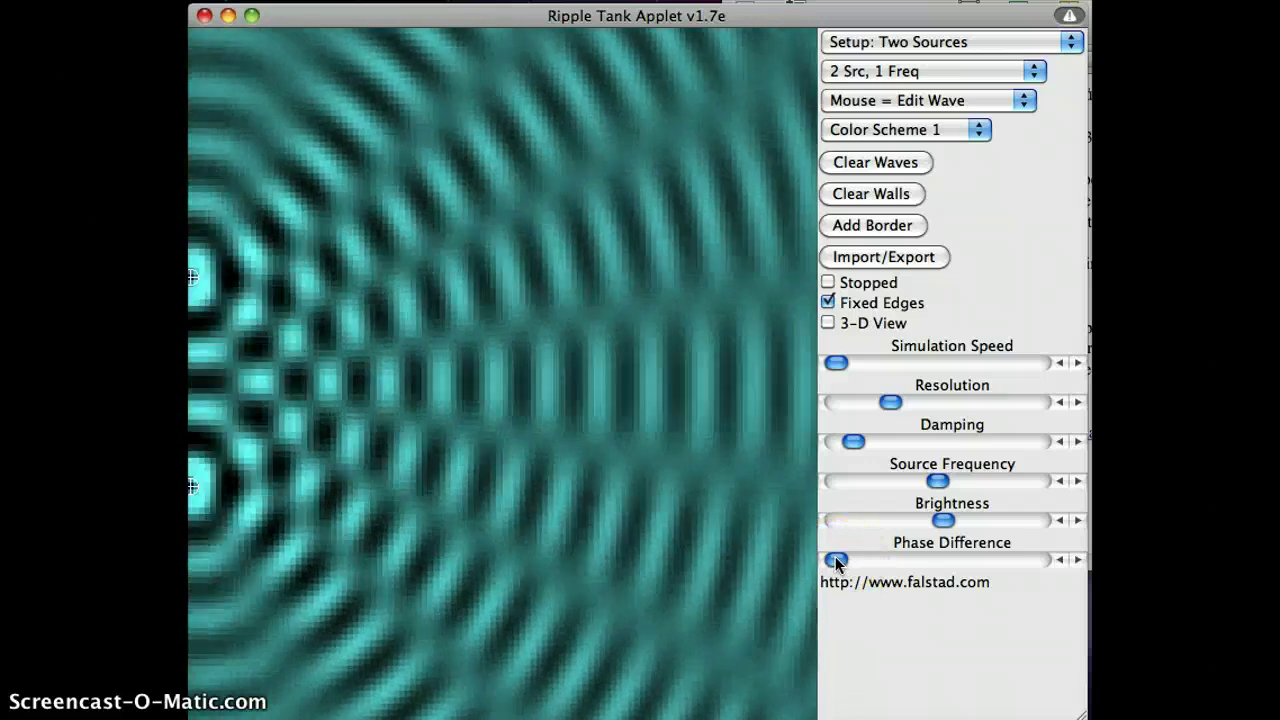
mouse_move(835, 561)
left_mouse_down()
mouse_move(791, 409)
mouse_move(806, 394)
mouse_move(803, 366)
mouse_move(790, 366)
mouse_move(795, 385)
left_mouse_up()
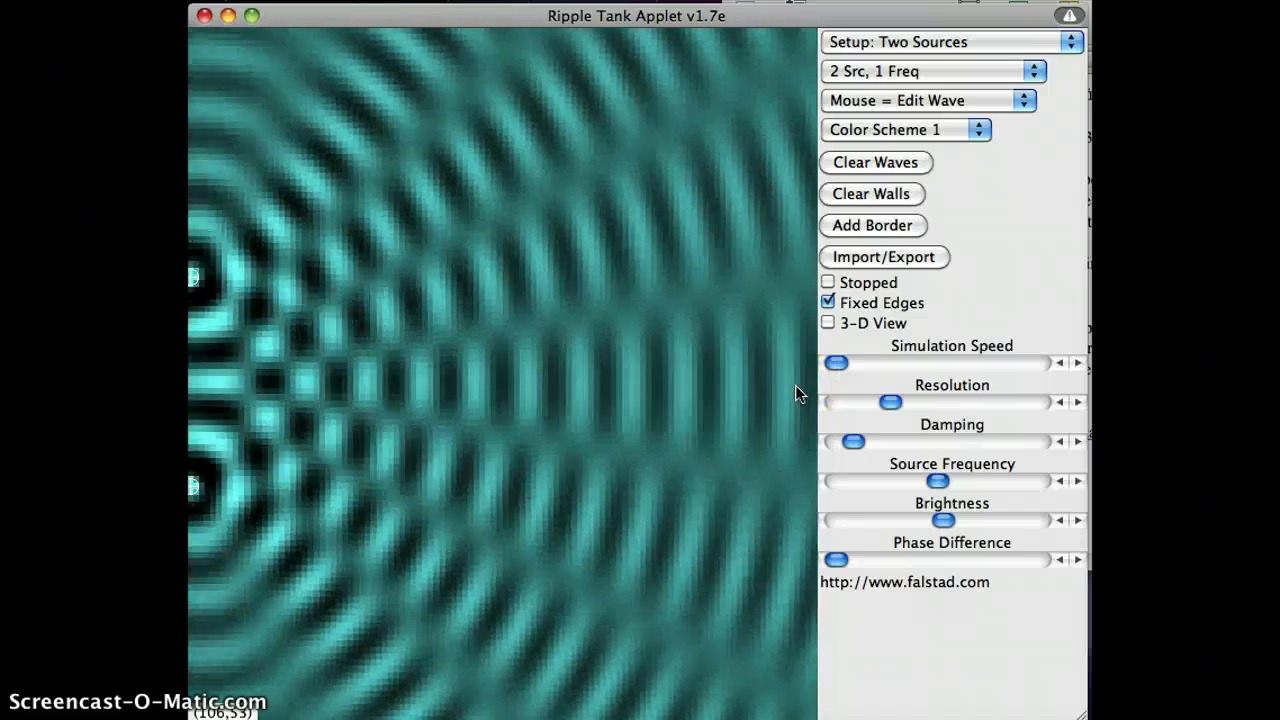
left_click_drag(808, 548, 836, 565)
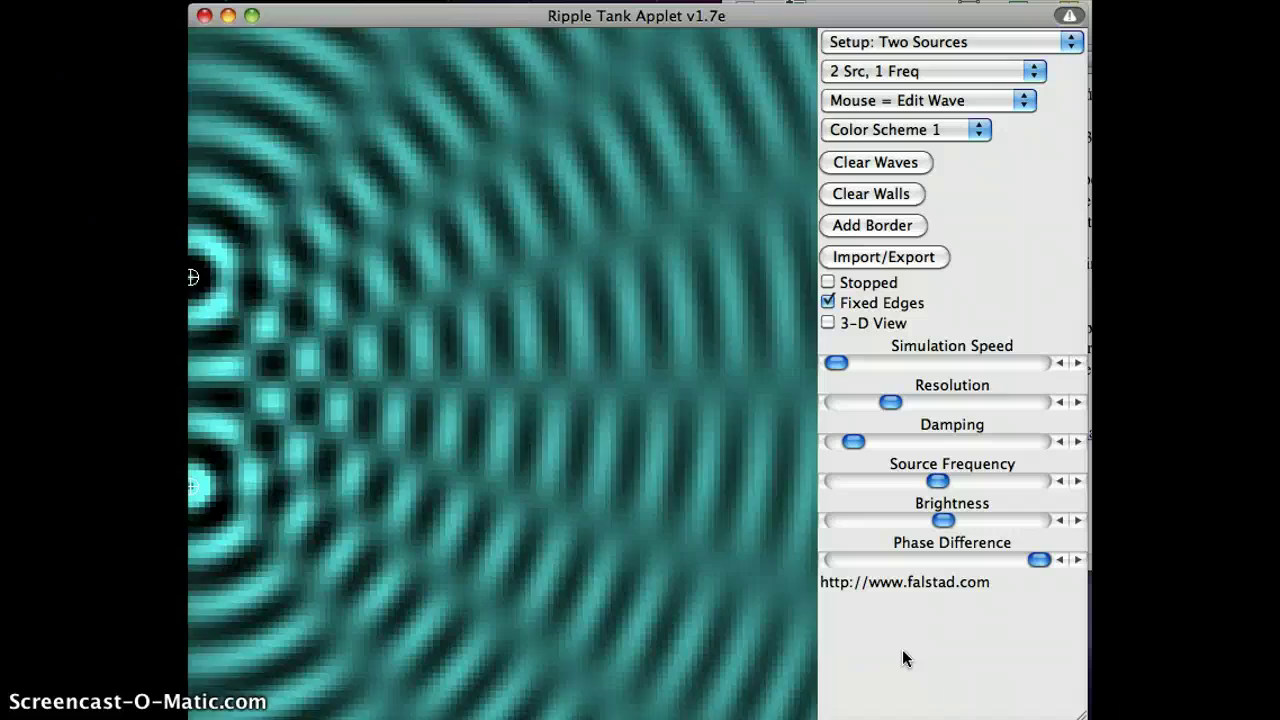
Raise the Source Frequency slider for shorter wavelengths and nudge the sources' positions.
left_click(907, 650)
left_click(940, 483)
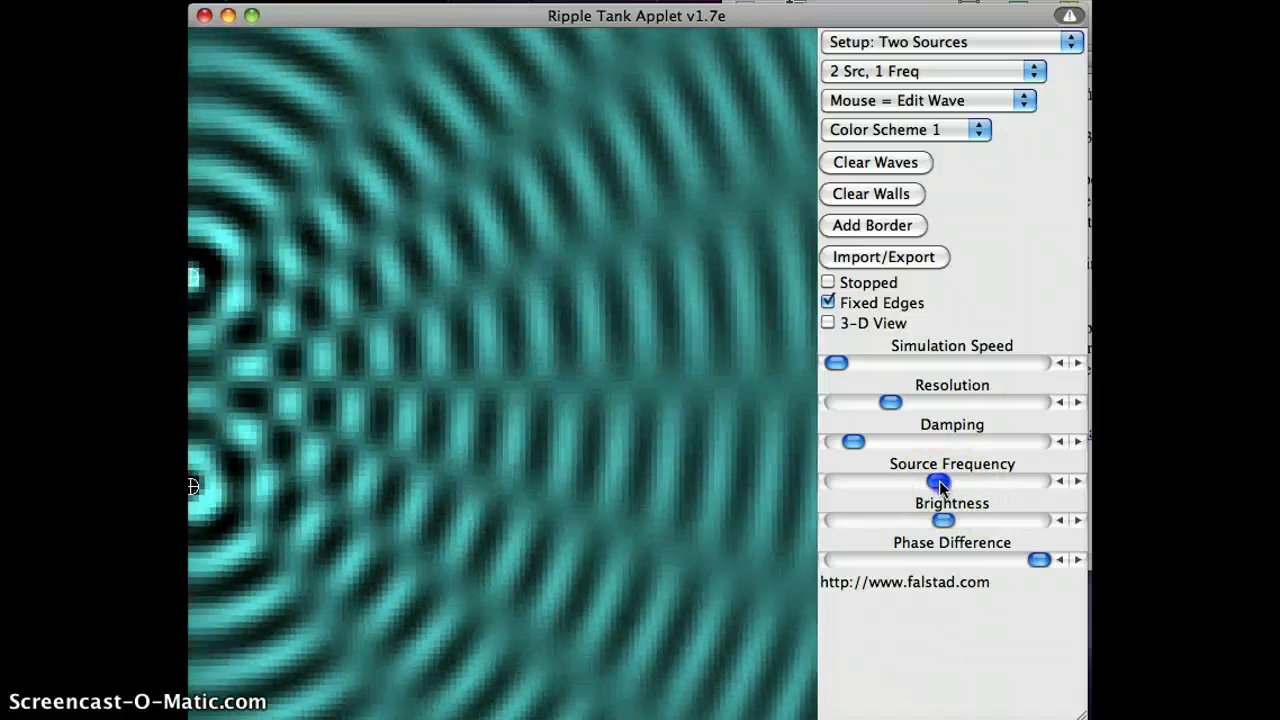
left_click_drag(940, 485, 1000, 485)
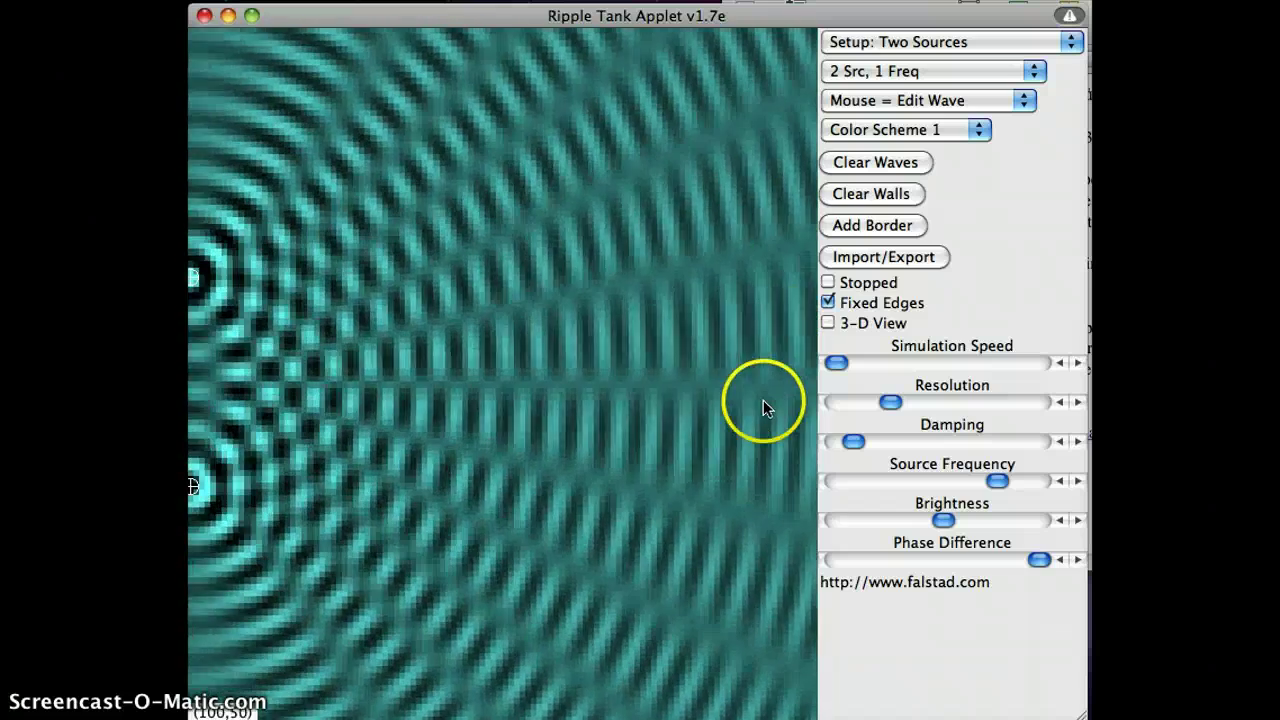
left_click_drag(763, 400, 755, 511)
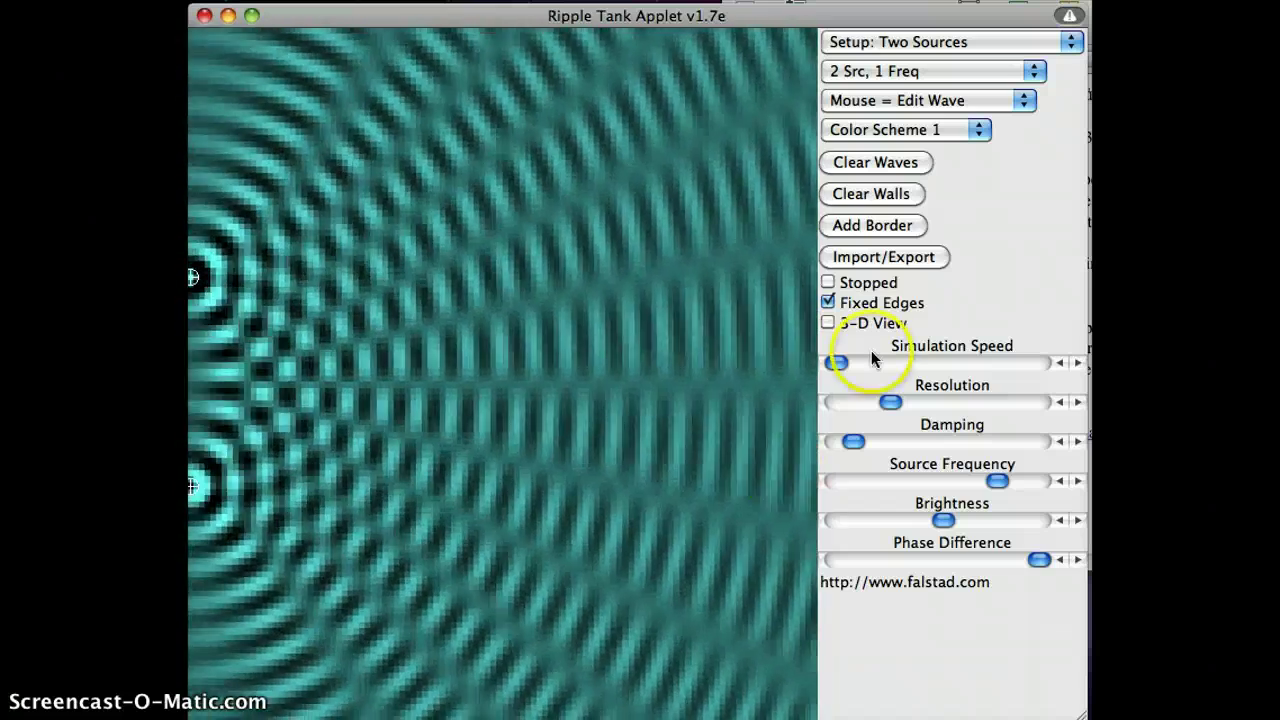
left_click_drag(871, 352, 883, 263)
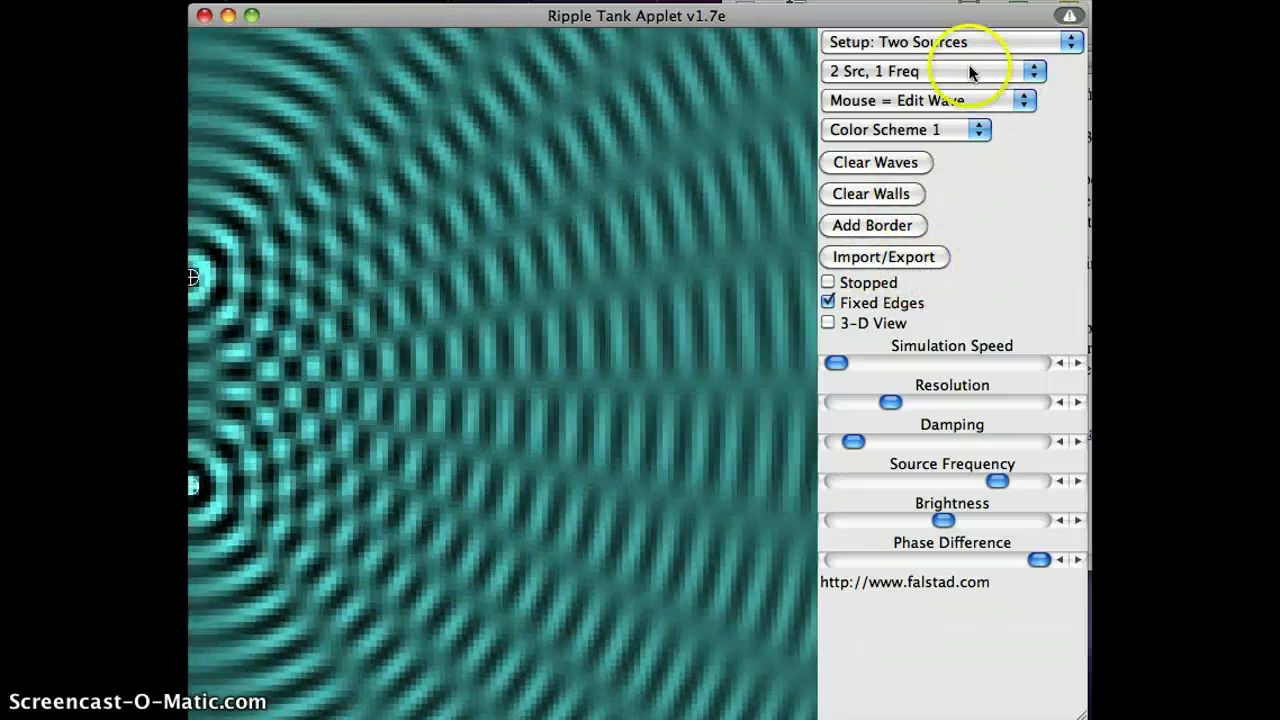
Switch to 2 Src, 2 Freq and set the Source 2 Frequency to a middle value.
left_click(969, 72)
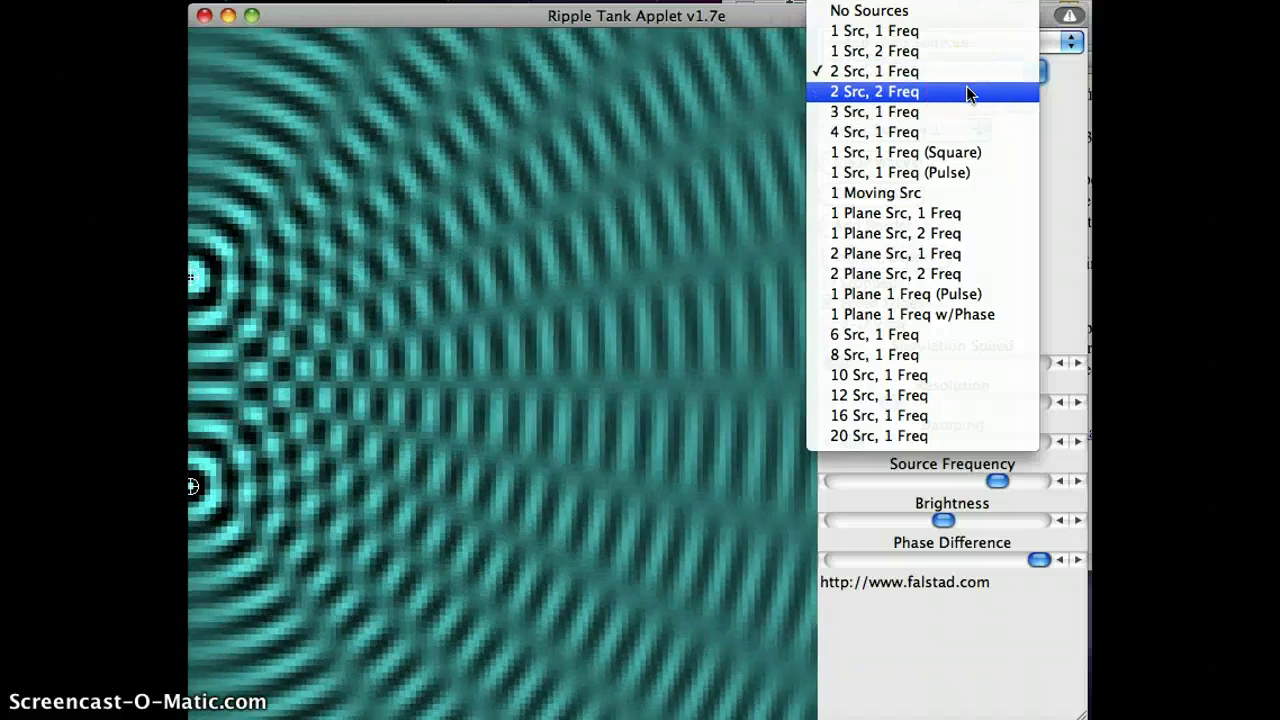
left_click(967, 90)
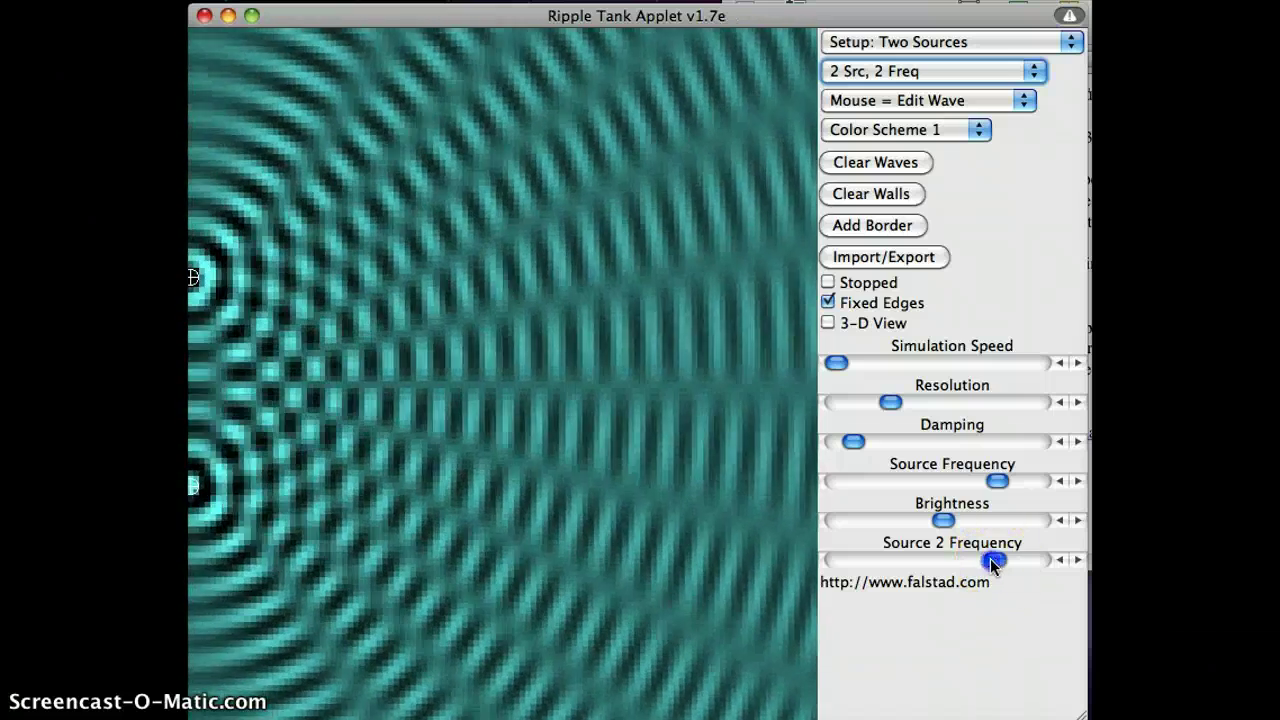
left_click_drag(994, 558, 897, 557)
left_click(911, 575)
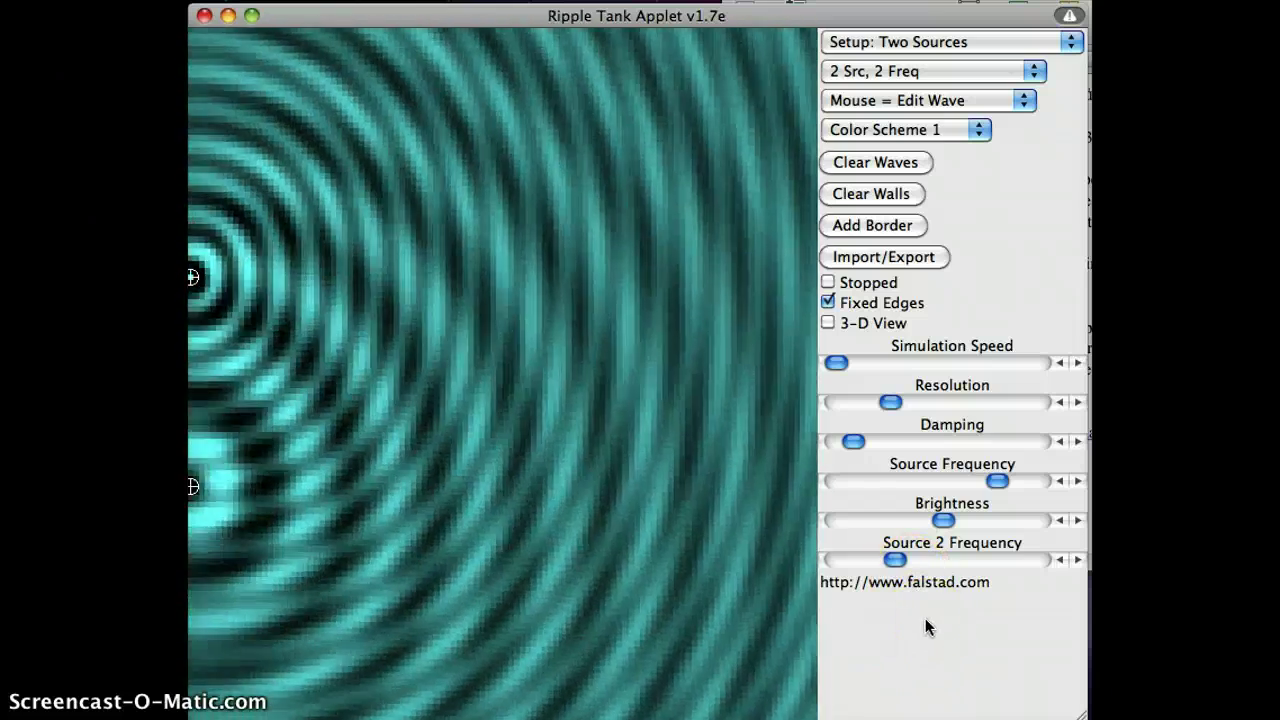
left_click(897, 560)
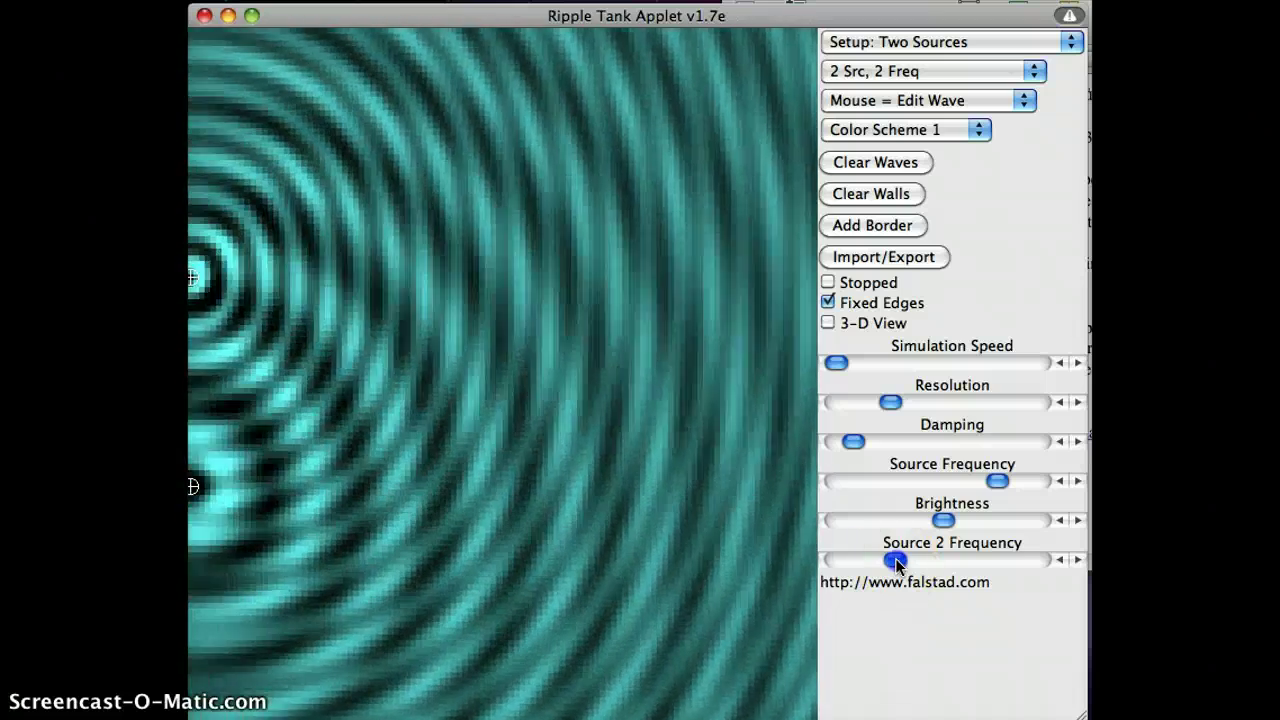
left_click_drag(895, 559, 960, 562)
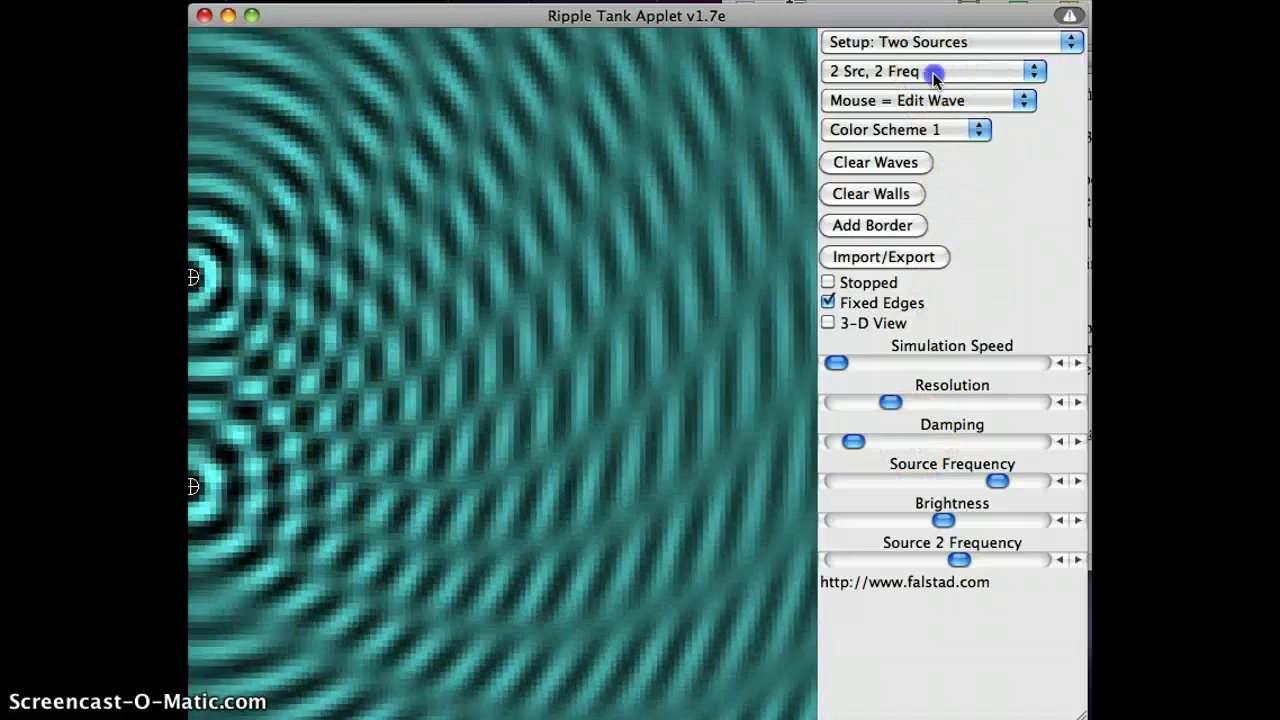
Load Setup: Internal Reflection, leaving the source configuration unchanged.
left_click(933, 72)
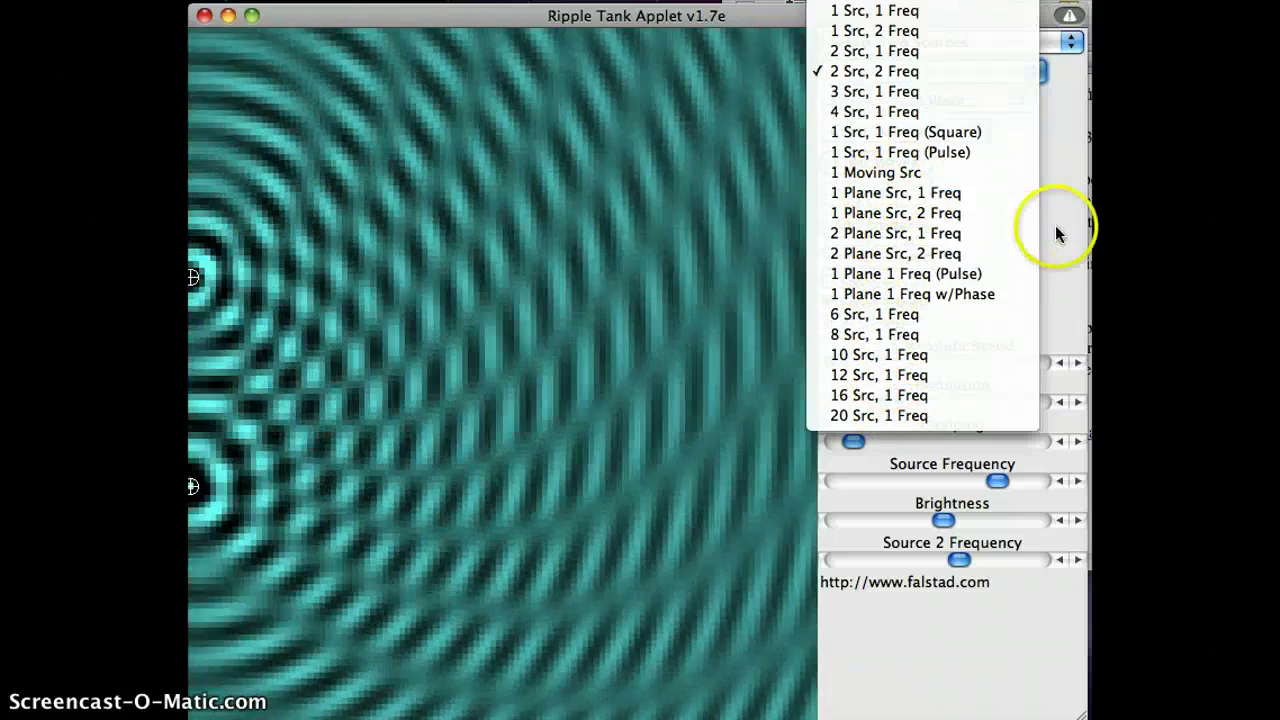
left_click(1058, 233)
left_click(979, 45)
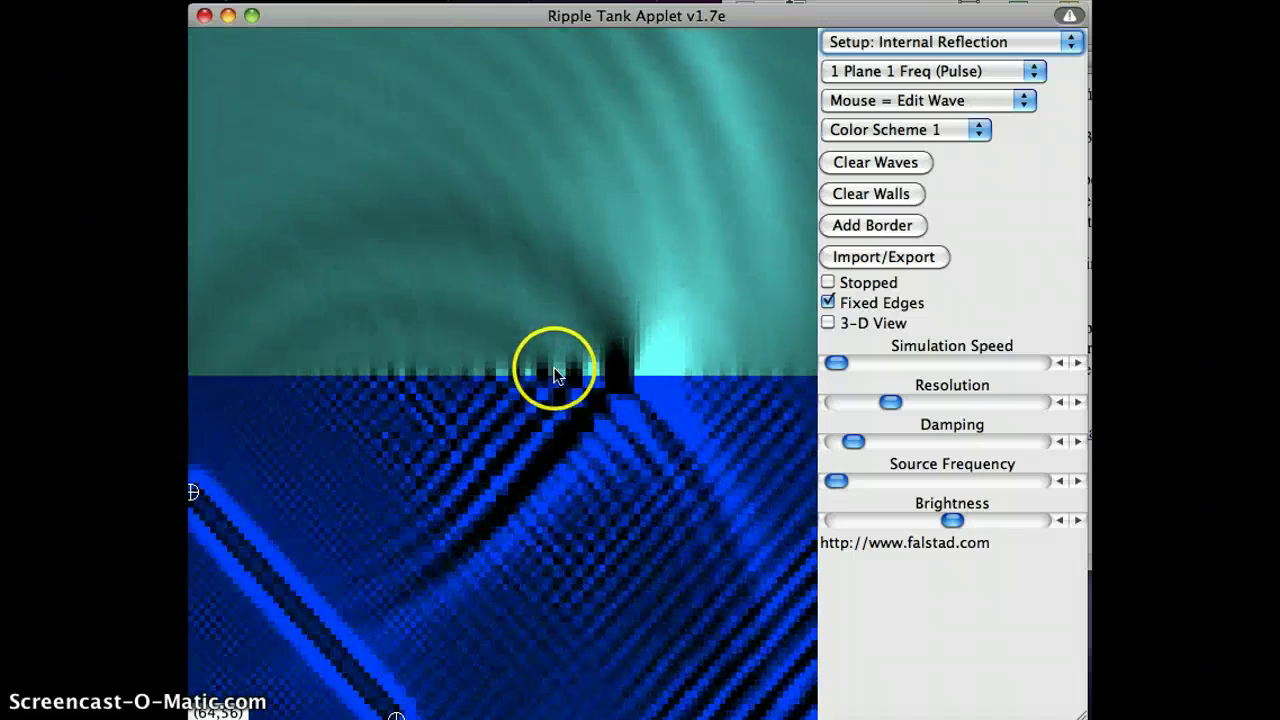
left_click(902, 630)
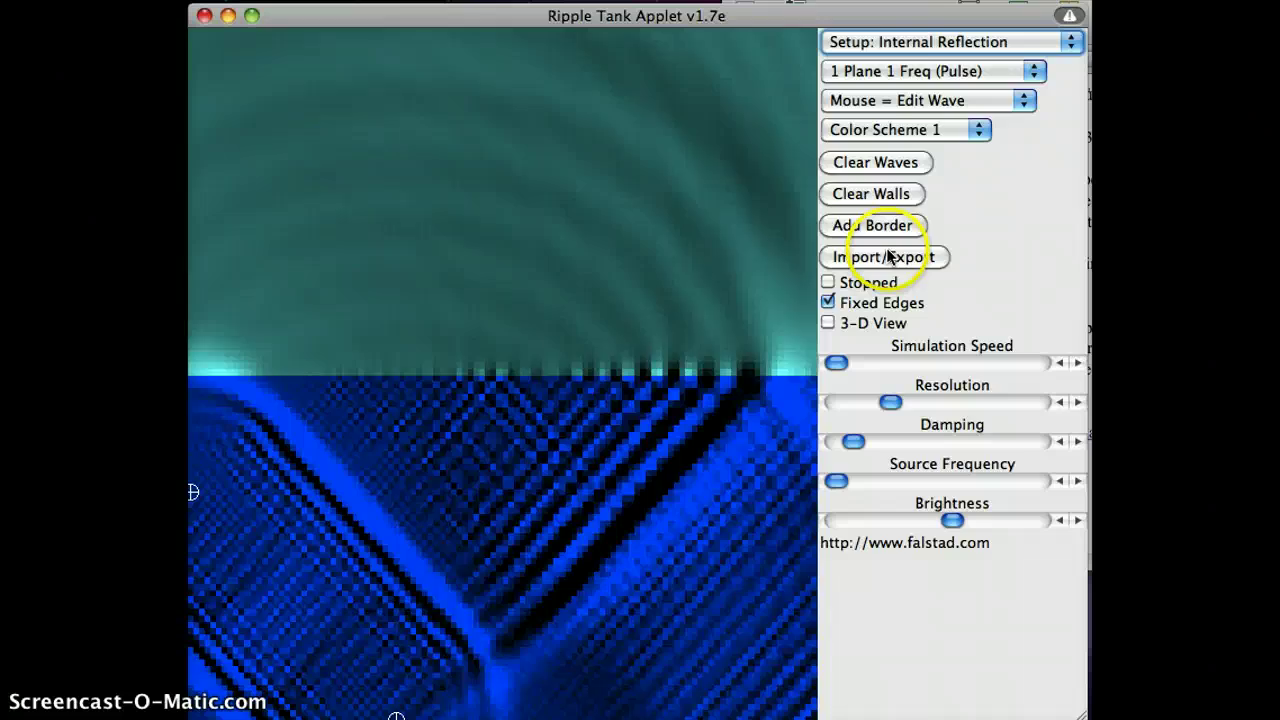
Return to Setup: Two Sources and drag both sources to the tank's left edge.
left_click(904, 52)
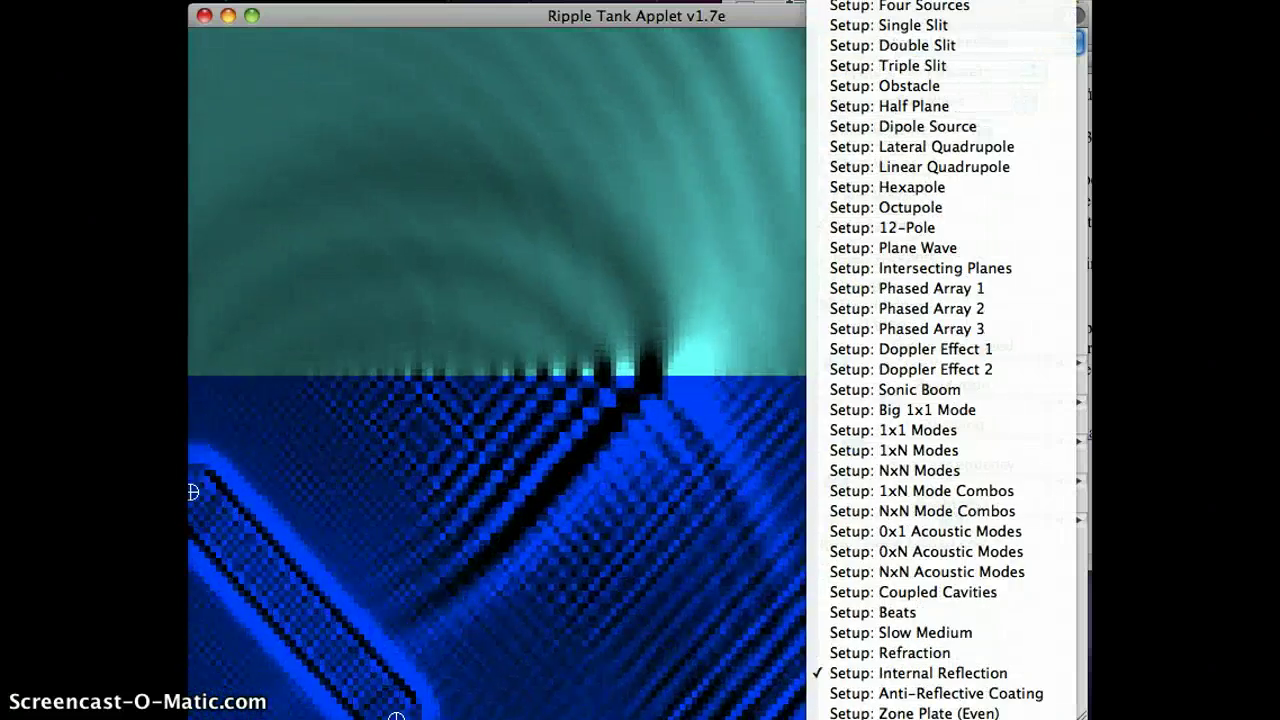
left_click(900, 8)
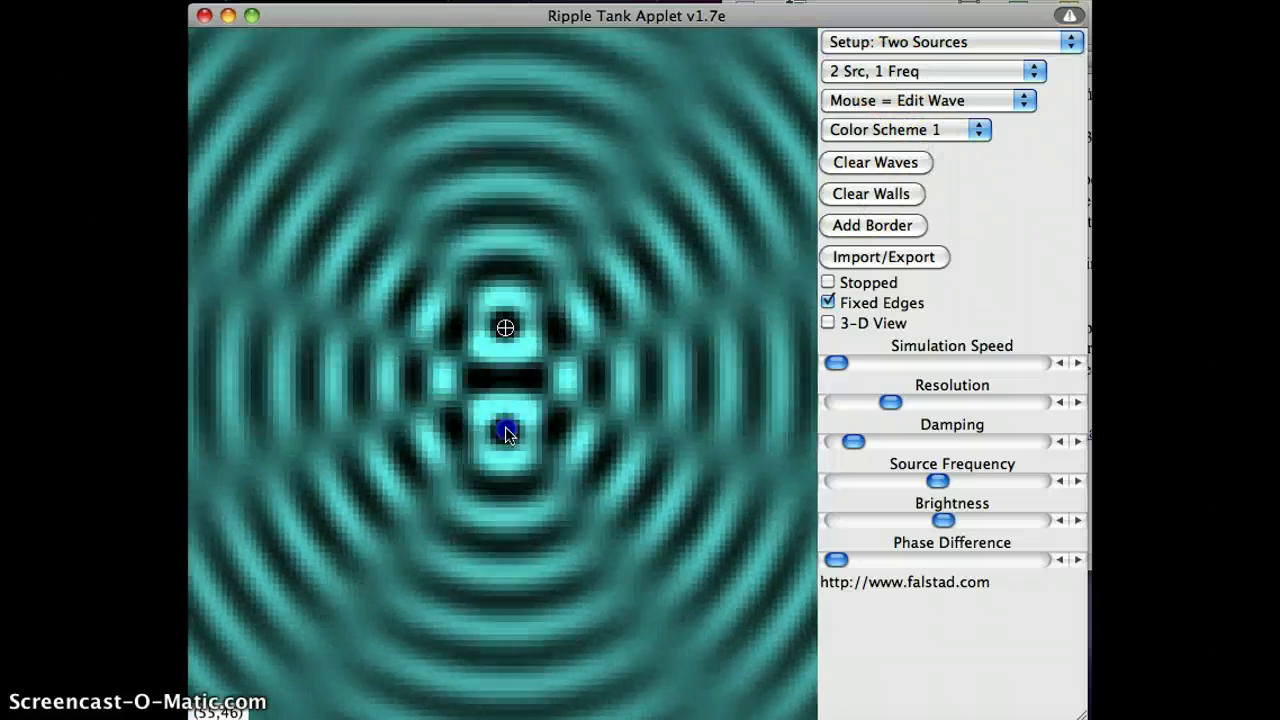
left_click_drag(505, 431, 190, 434)
left_click_drag(250, 400, 190, 308)
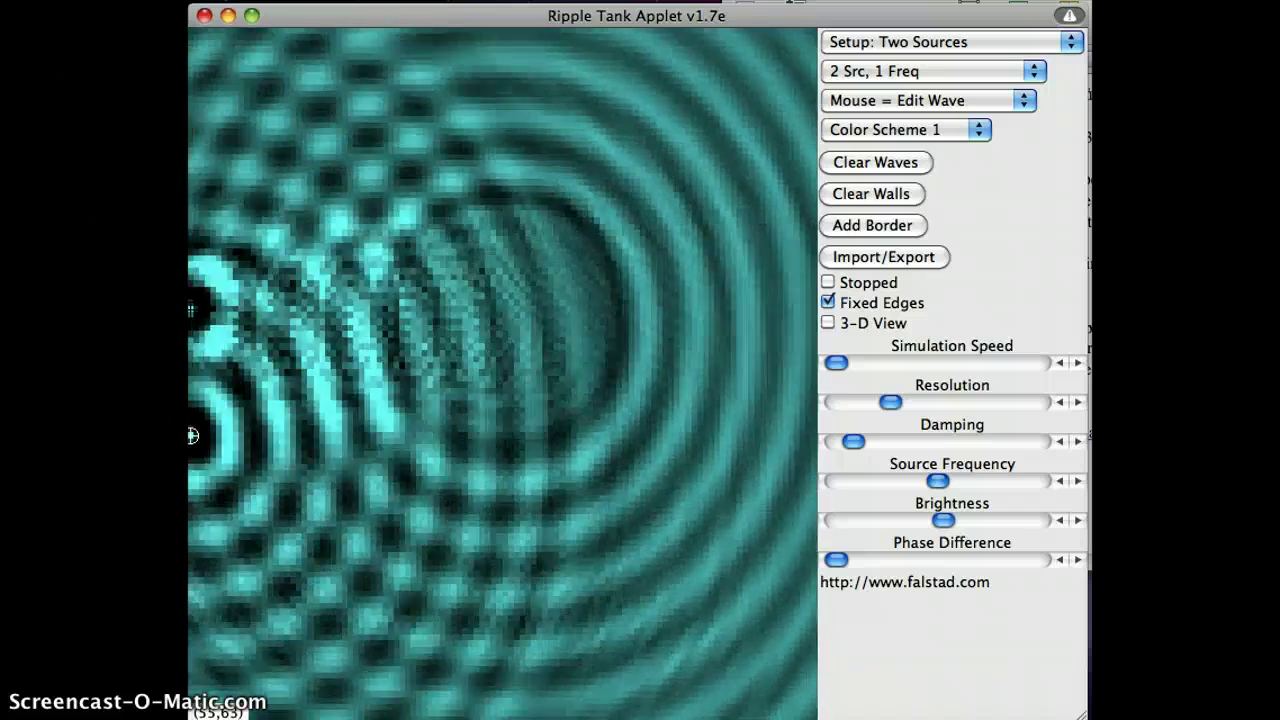